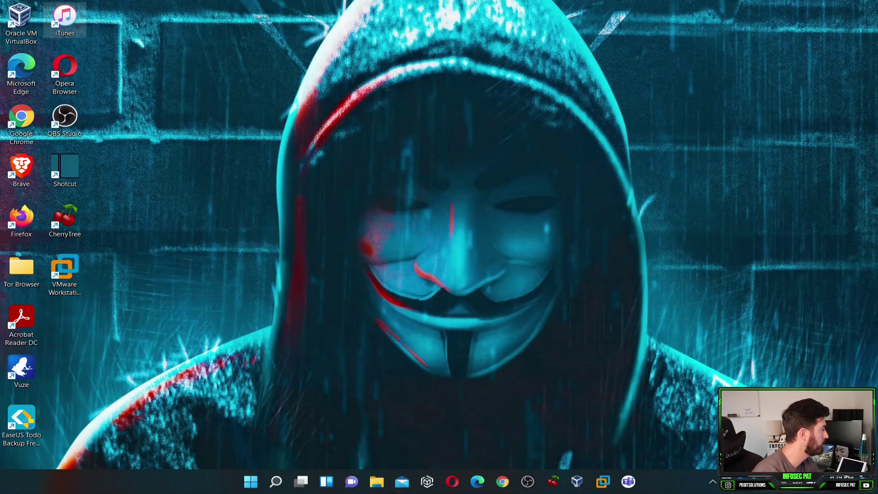
Step: Open iTunes and turn on encrypted local backups to this computer for the connected iPad, setting the backup password
double_click(64, 18)
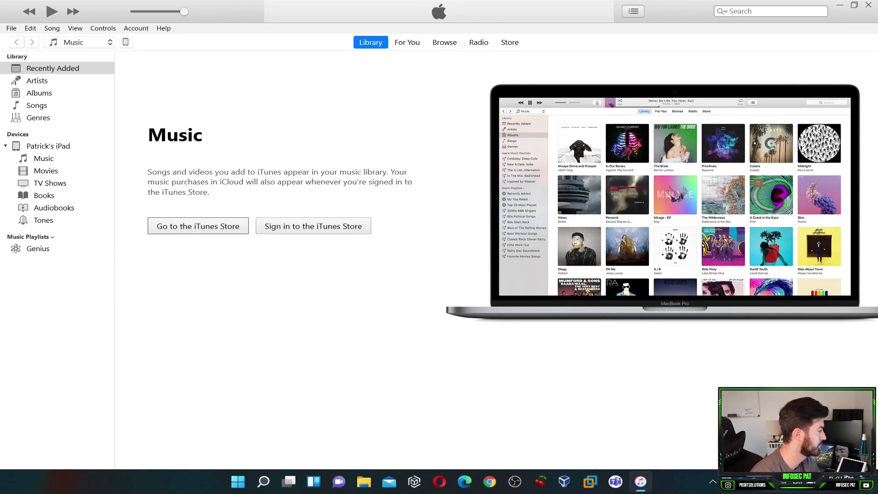
left_click(125, 41)
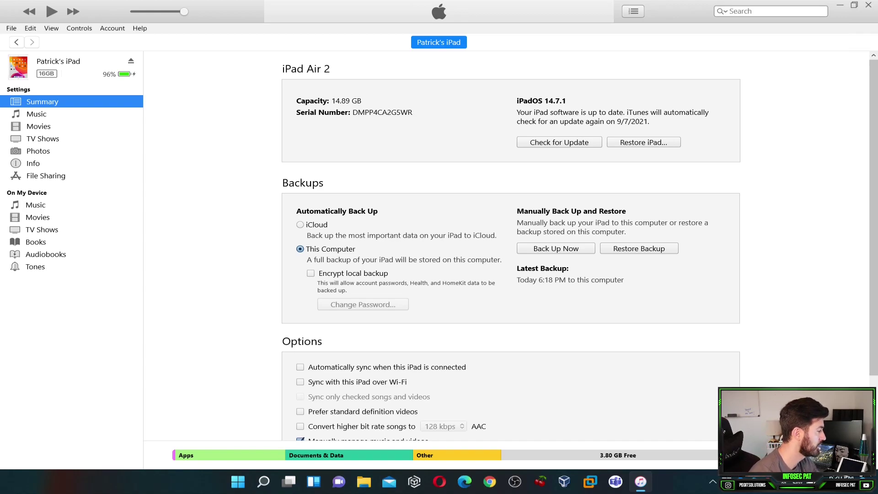
left_click(310, 273)
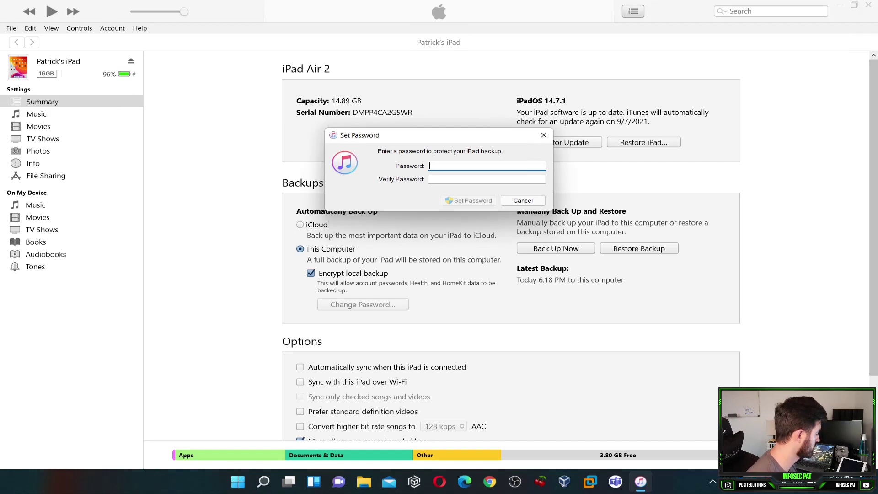
type("•••••••••••••")
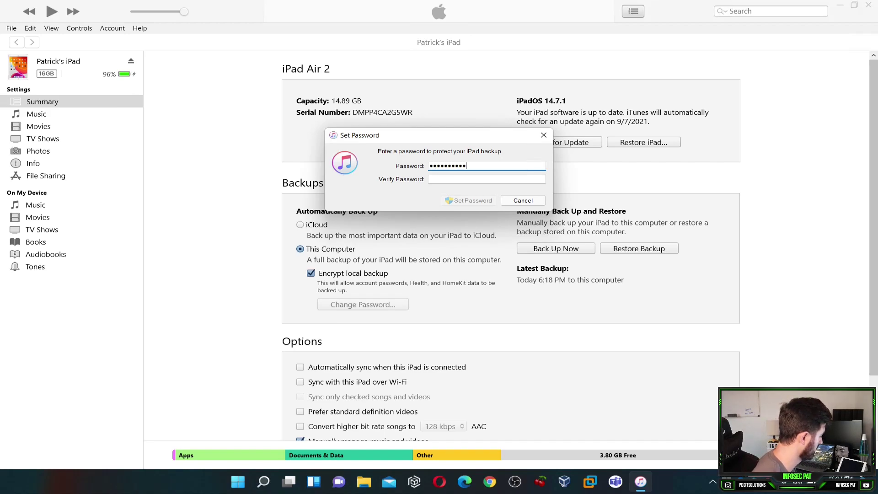
key("Tab")
type("•••••••••••")
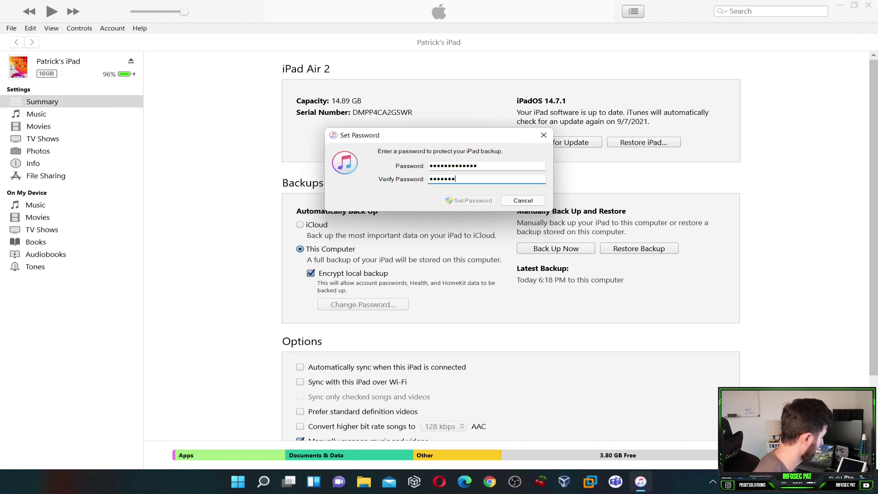
type("••")
key("Return")
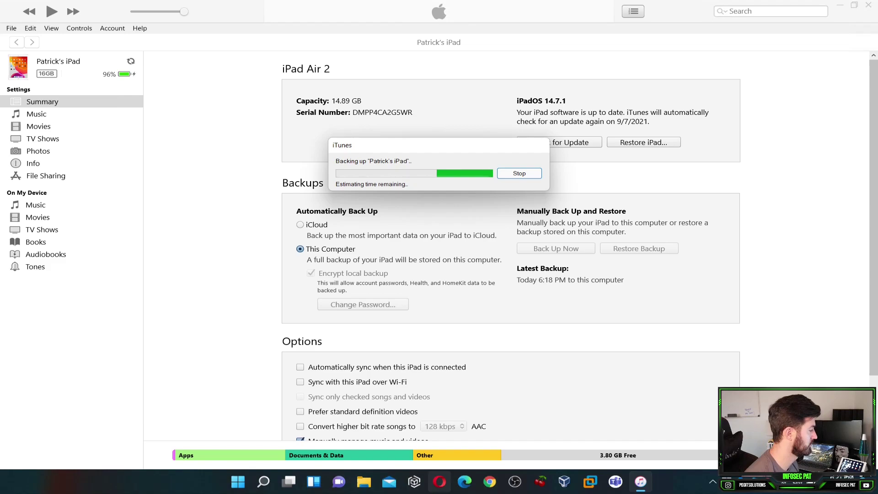
left_click(439, 481)
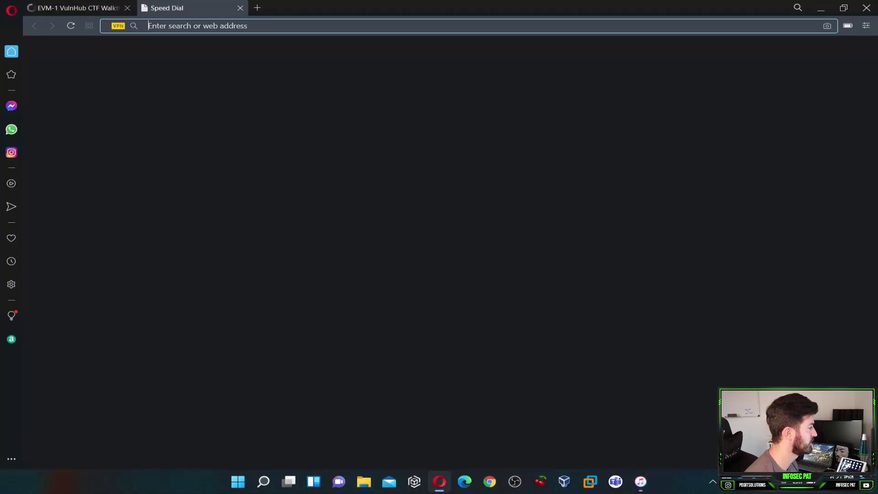
type("google.com")
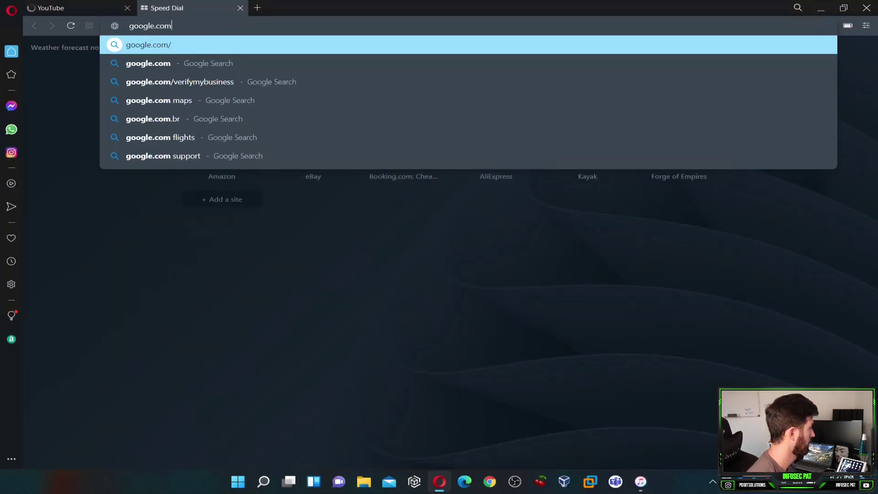
key("Return")
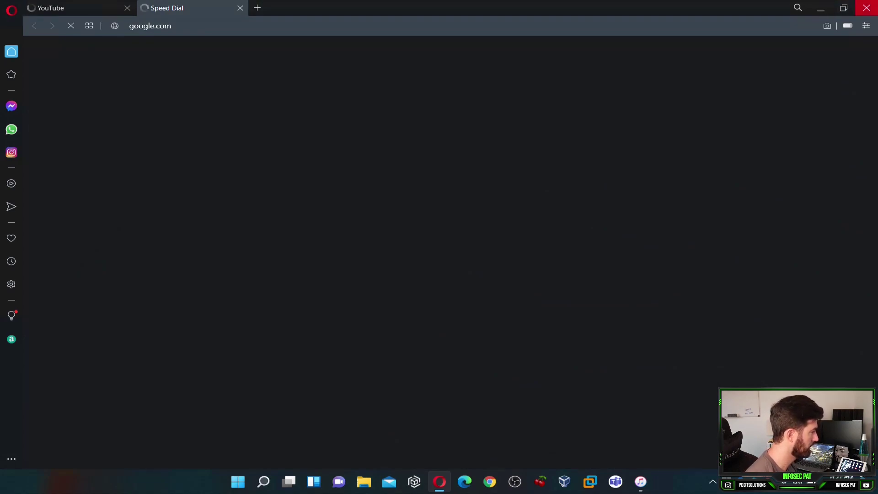
left_click(866, 7)
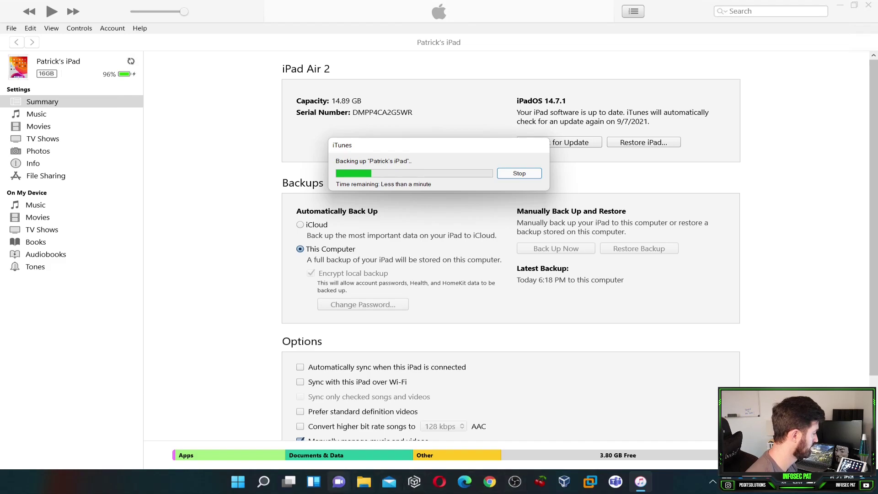
Step: Switch to Microsoft Edge and load google.com
left_click(238, 481)
type("ed")
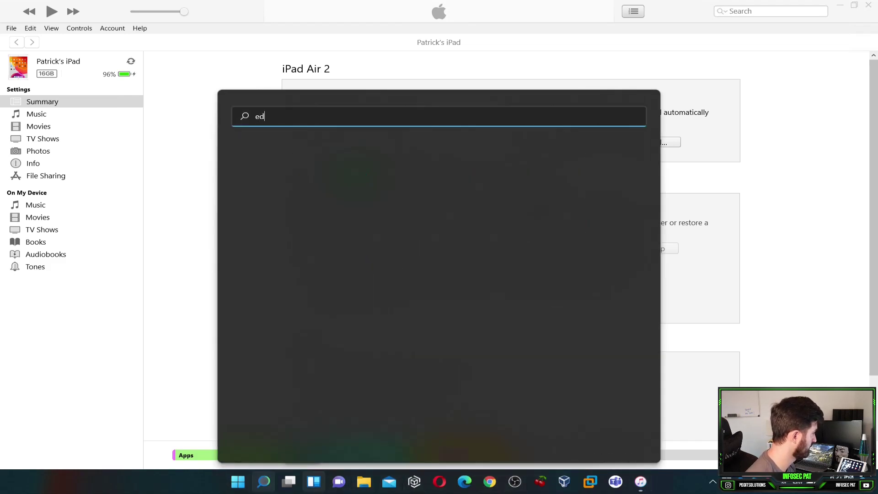
key("Escape")
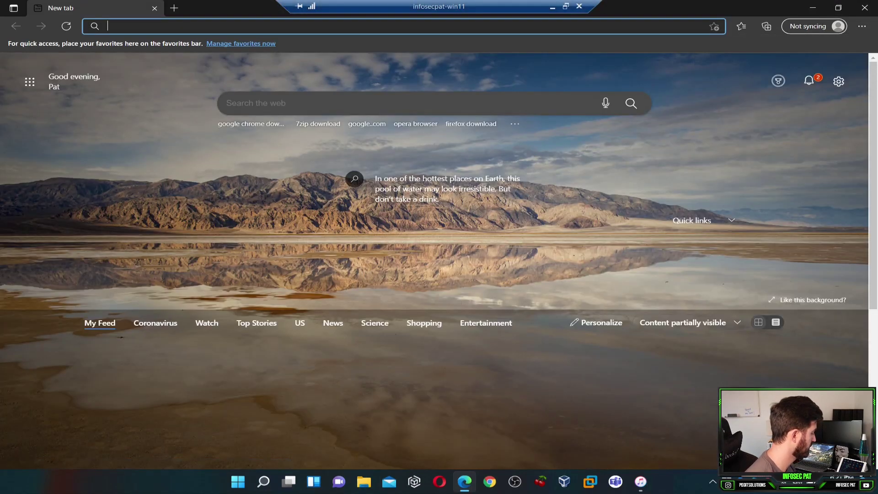
type("google.com")
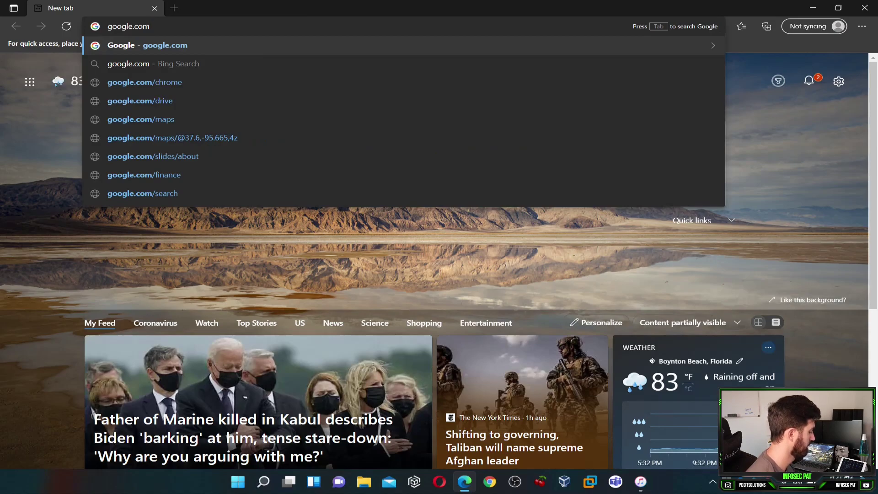
key("Return")
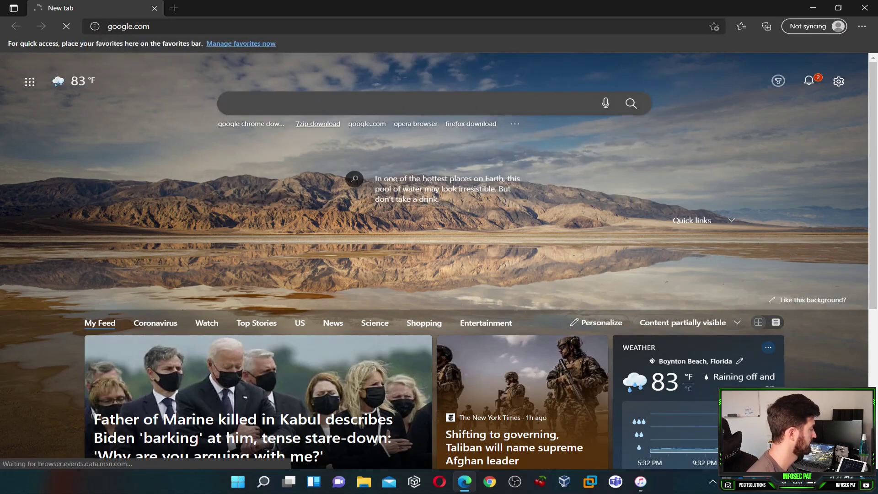
Step: Search Google for "where does apple backups on pc windows 10"
type("where does apple ")
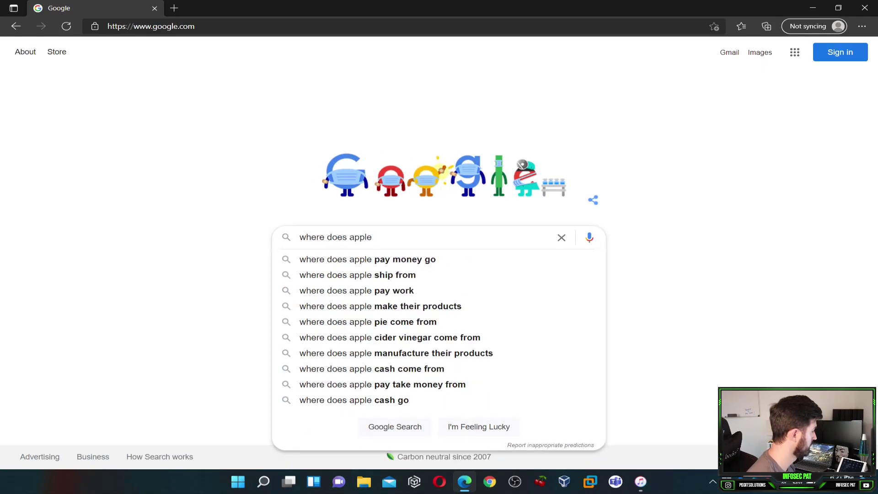
type("backup on pc")
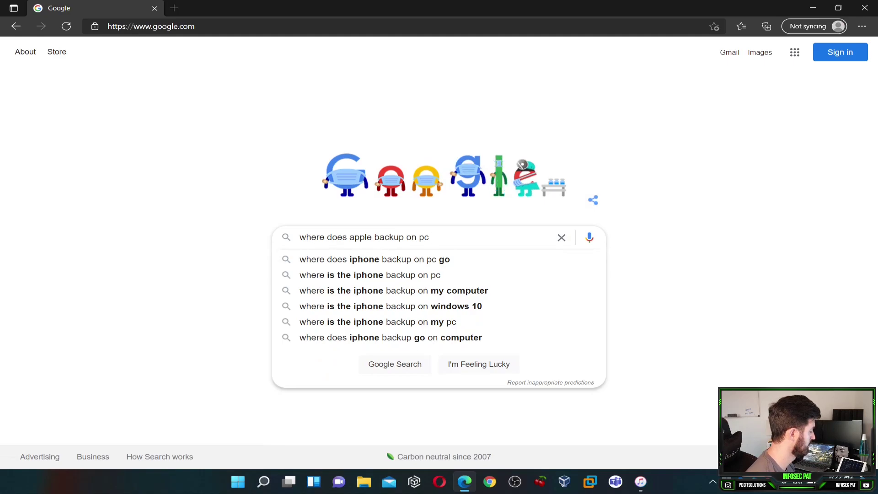
type(" win")
key("Down")
key("Return")
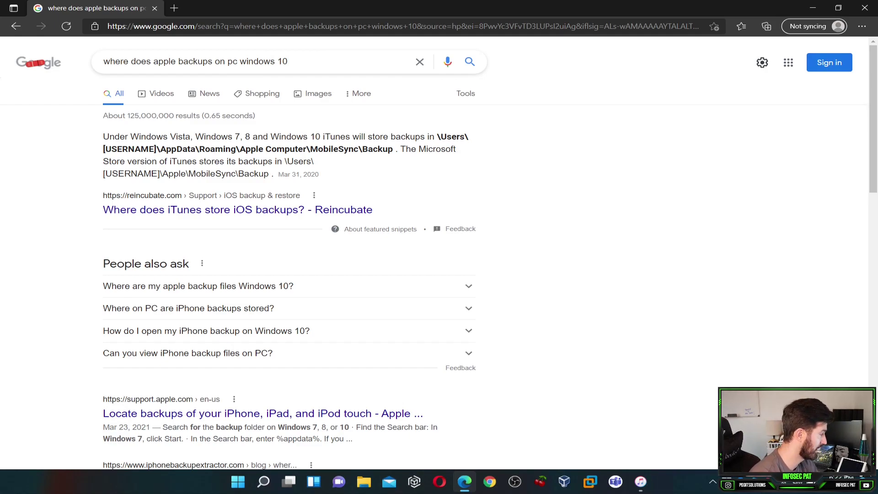
Step: Highlight the MobileSync backup path in the search answer and place a new File Explorer window side by side with the browser
left_click_drag(436, 136, 455, 149)
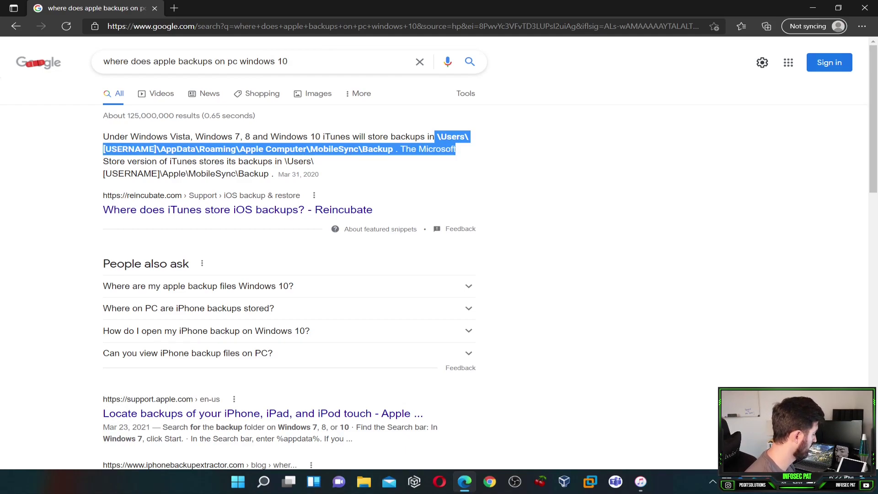
key("super+e")
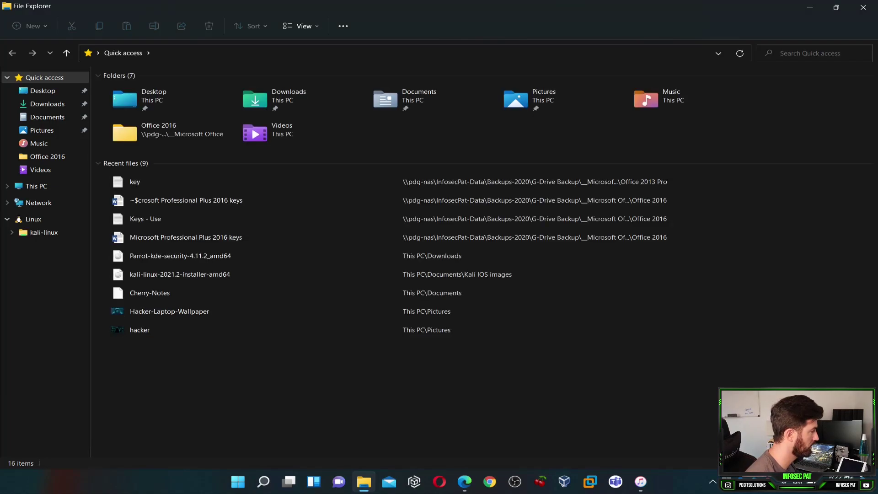
key("super+Right")
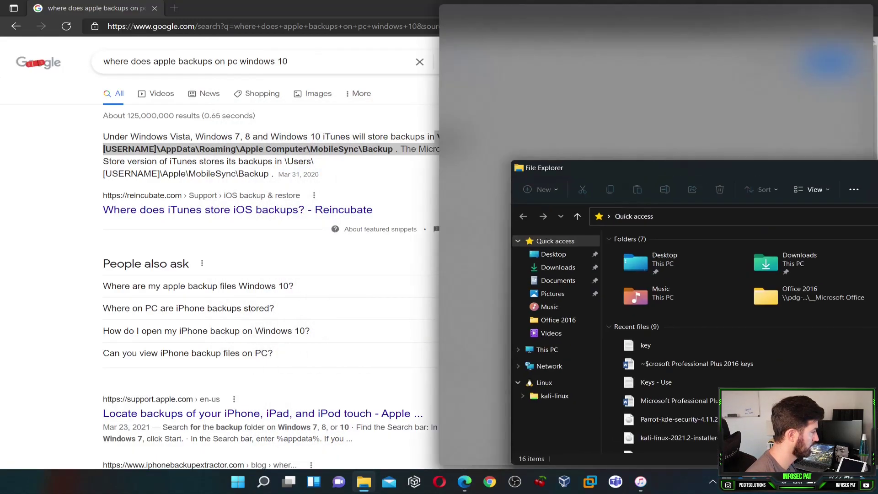
key("Return")
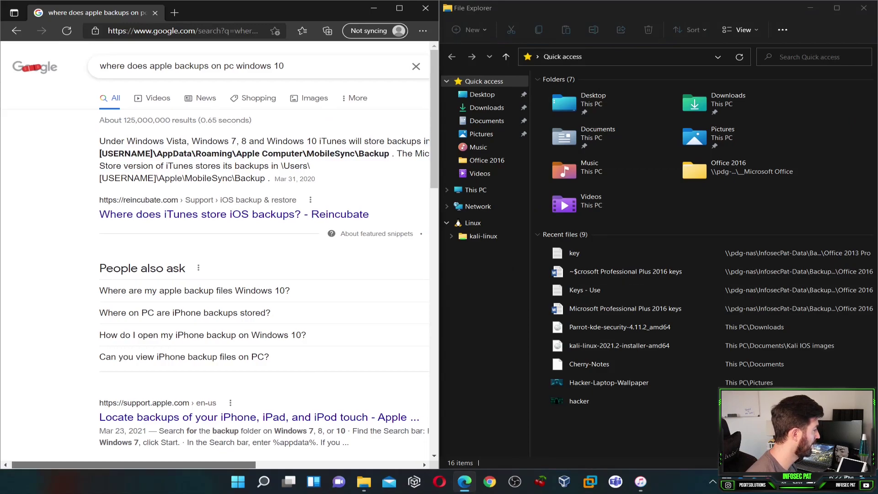
scroll(214, 255, "right", 3)
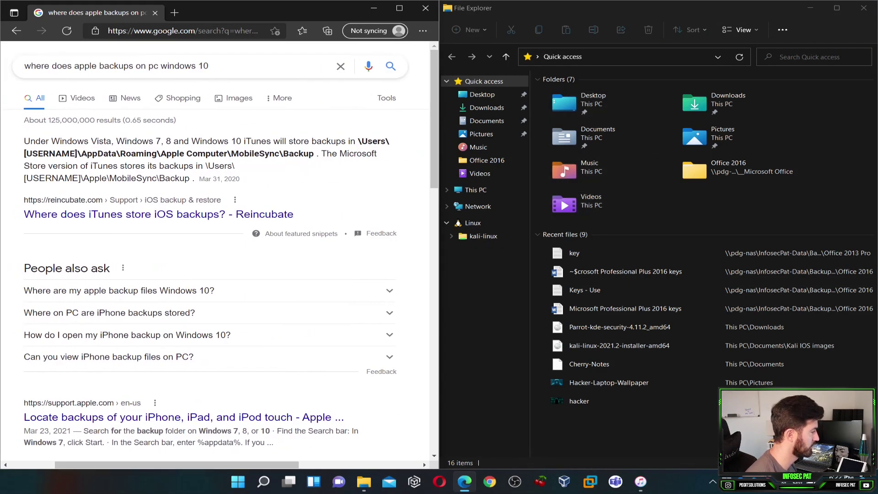
Step: Browse from This PC to the InfoSec user folder under C:\Users
left_click(475, 190)
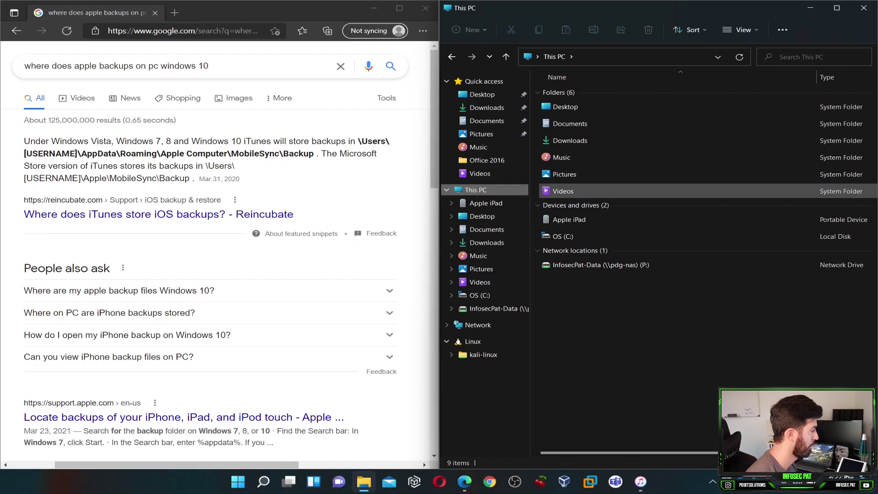
double_click(562, 236)
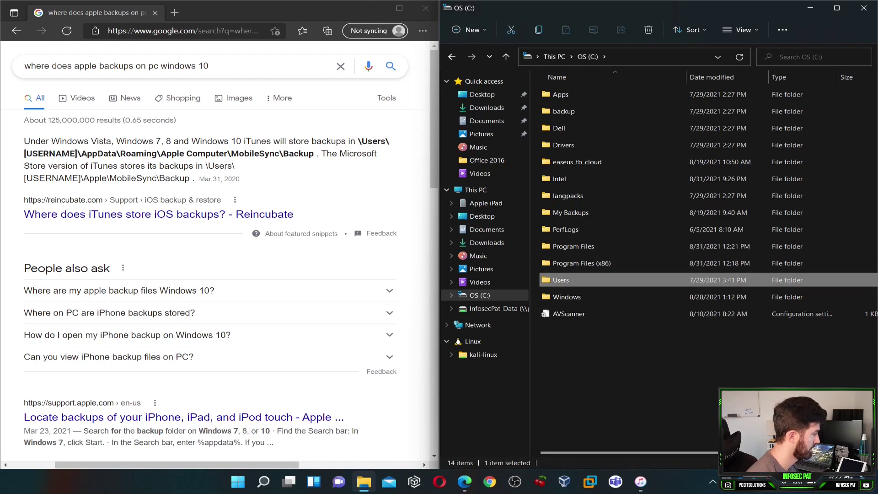
double_click(561, 280)
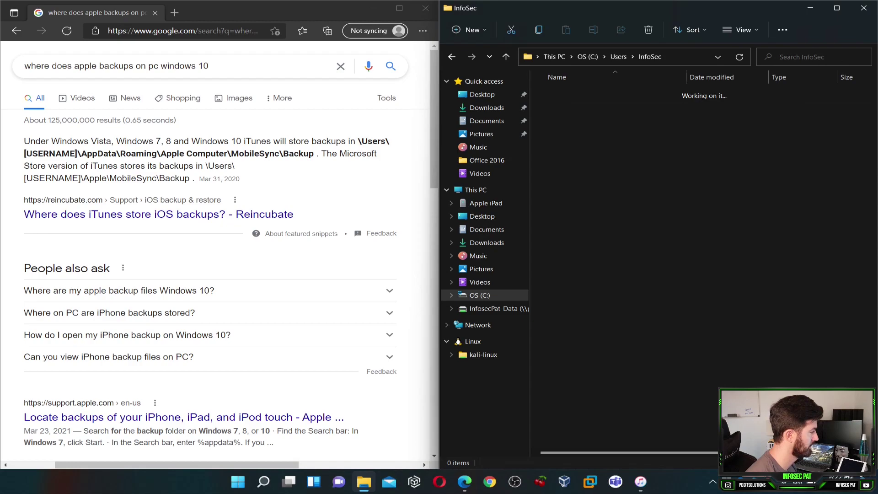
double_click(563, 94)
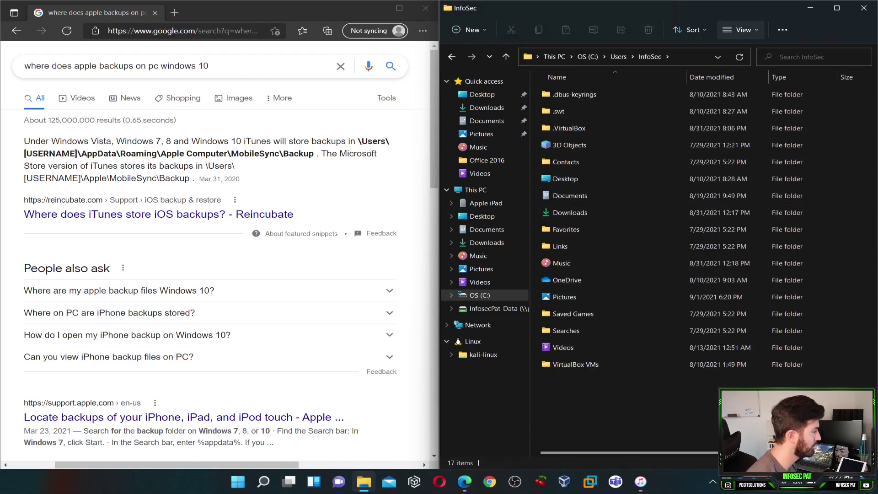
Step: Set the folder options to show hidden files, folders and drives and to display the full path in the title bar
left_click(782, 30)
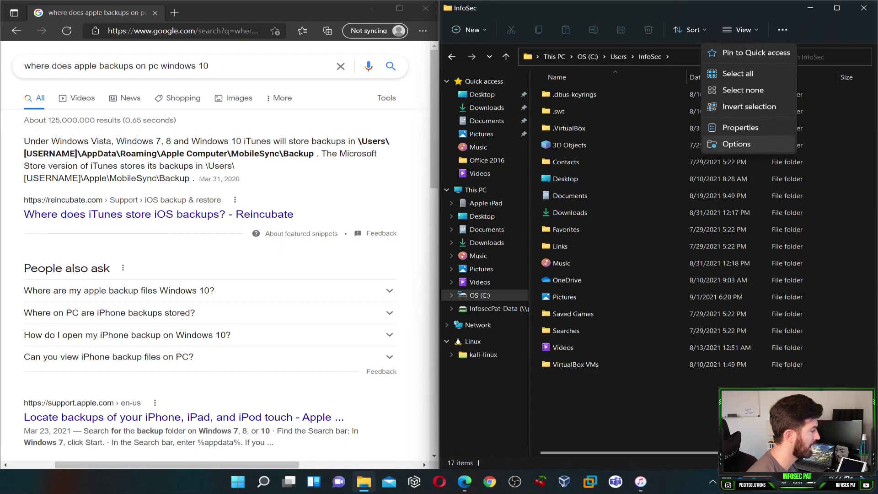
left_click(732, 144)
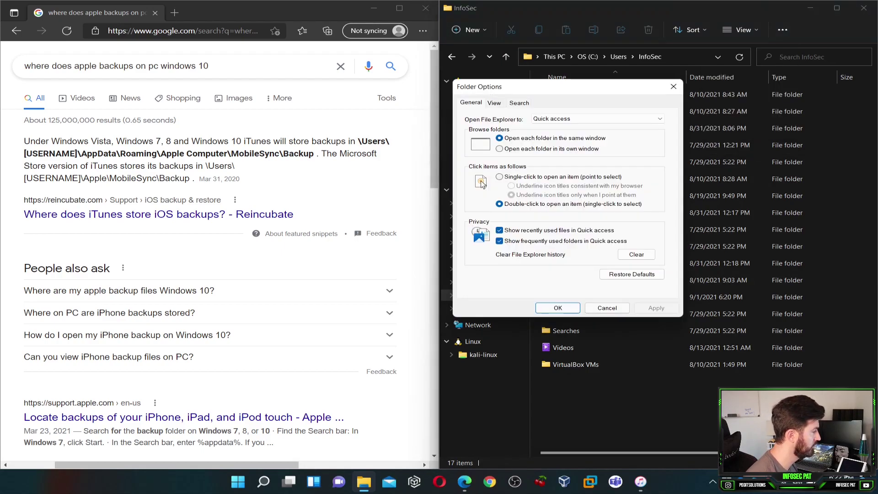
left_click(493, 102)
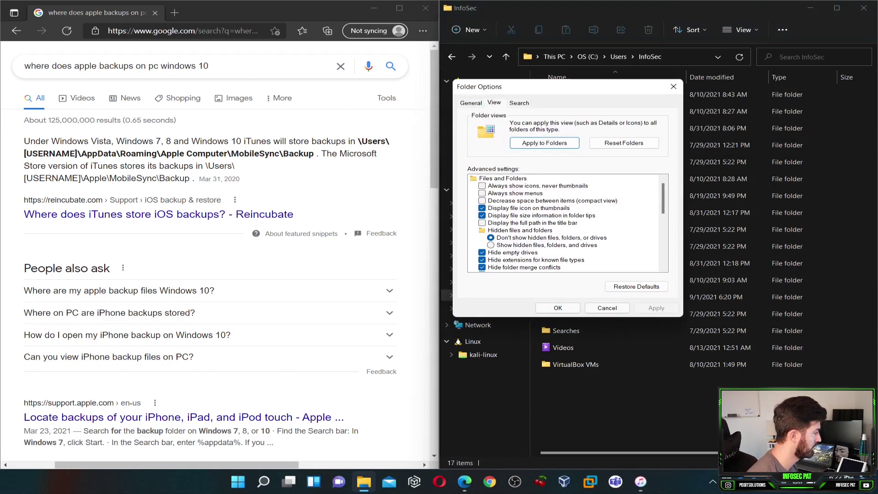
left_click(490, 245)
left_click(482, 222)
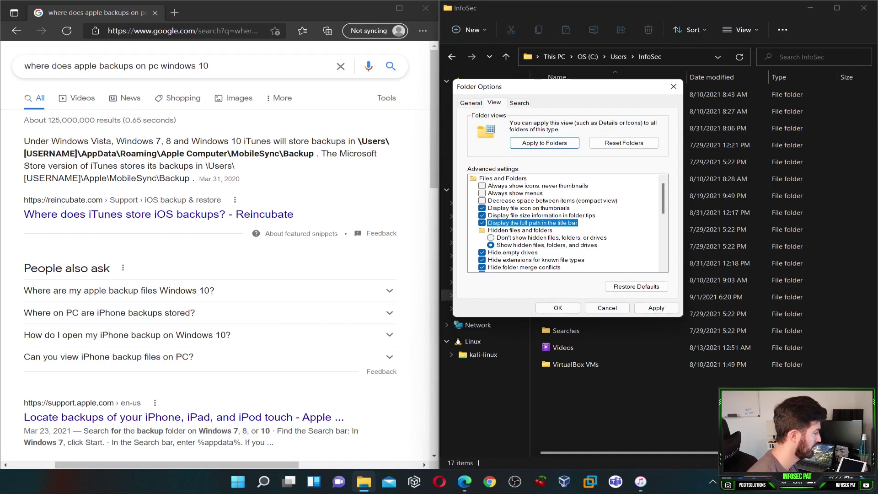
left_click(656, 308)
left_click(557, 308)
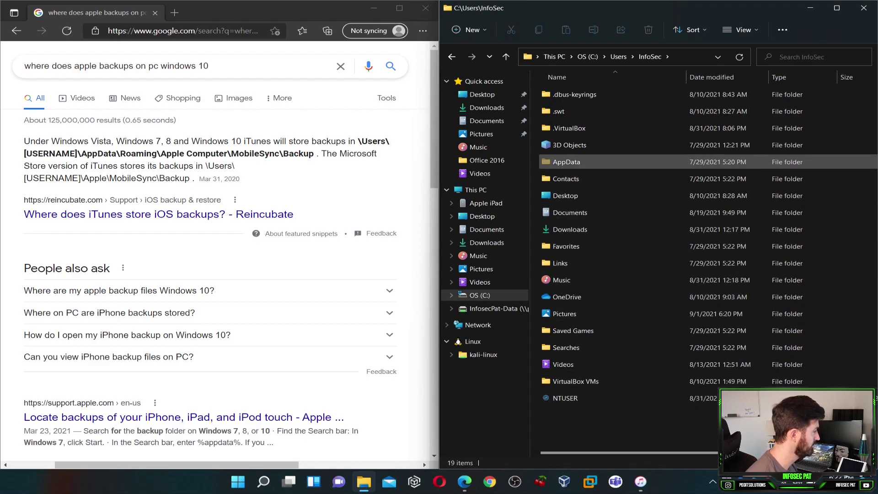
Step: Browse from the InfoSec user folder to AppData\Roaming\Apple Computer\MobileSync\Backup
double_click(566, 162)
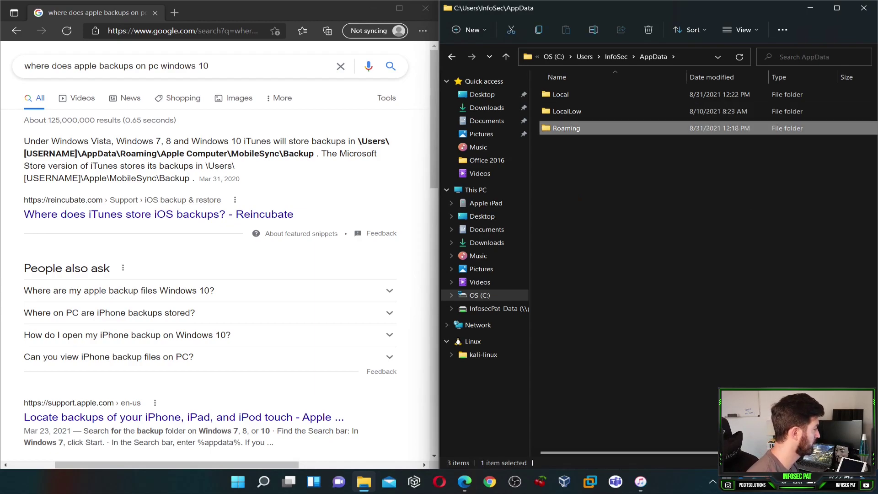
double_click(566, 128)
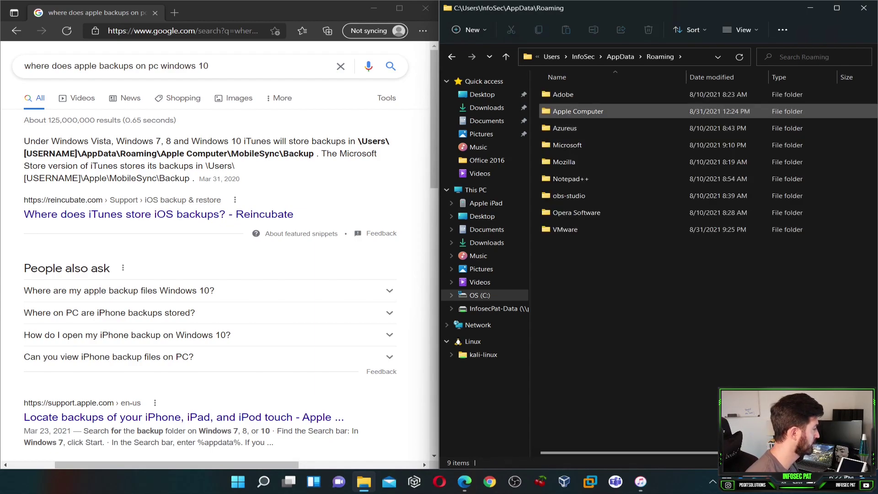
double_click(578, 111)
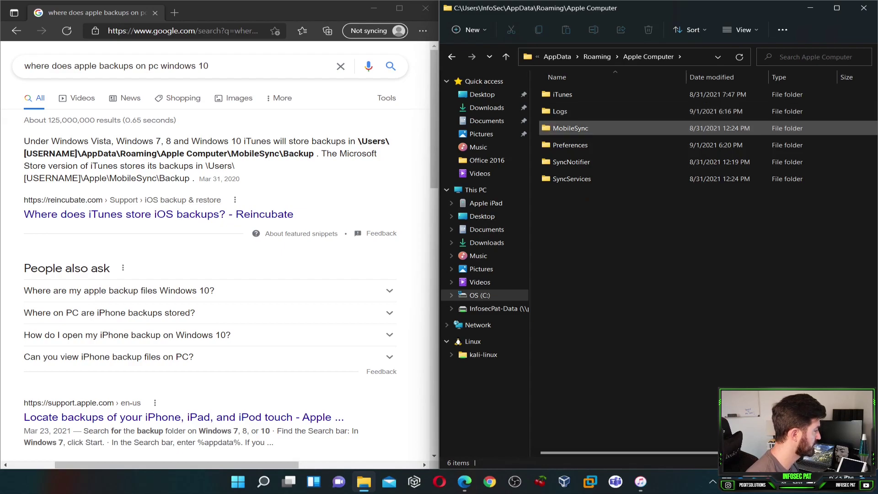
double_click(570, 128)
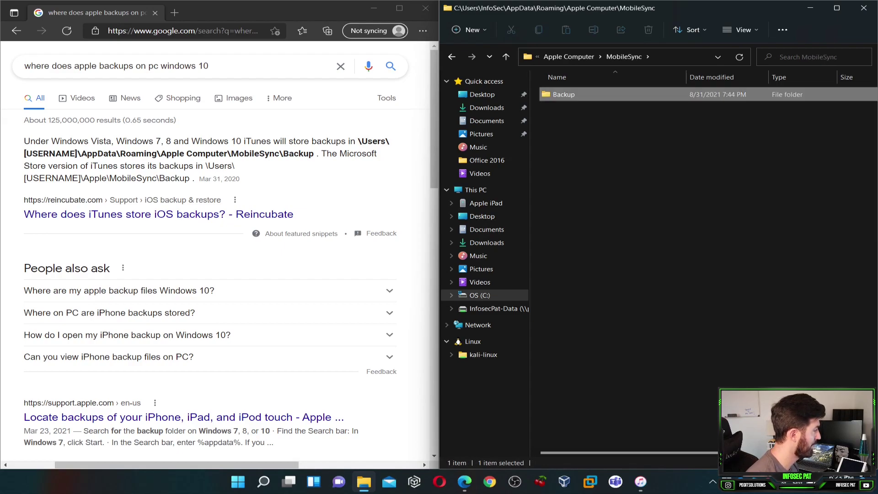
double_click(562, 94)
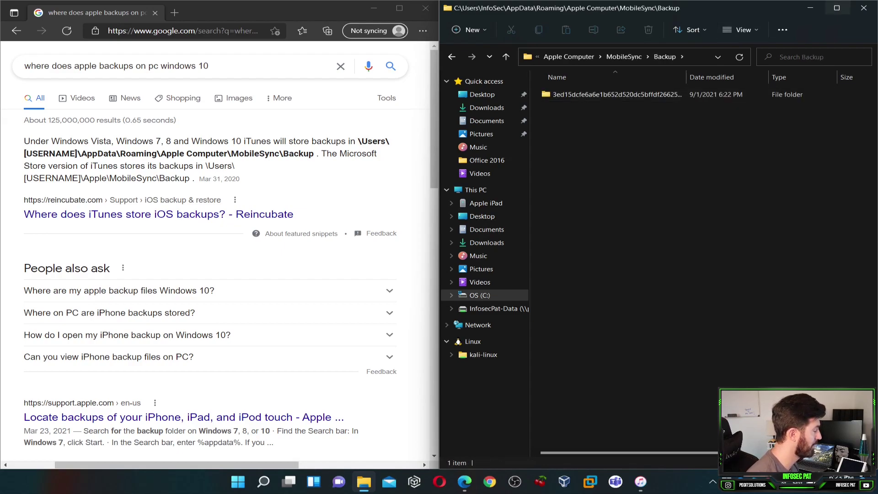
Step: Maximize the Backup folder window, minimize the browser and iTunes, and bring the Backup folder back into view
left_click(836, 8)
left_click(810, 7)
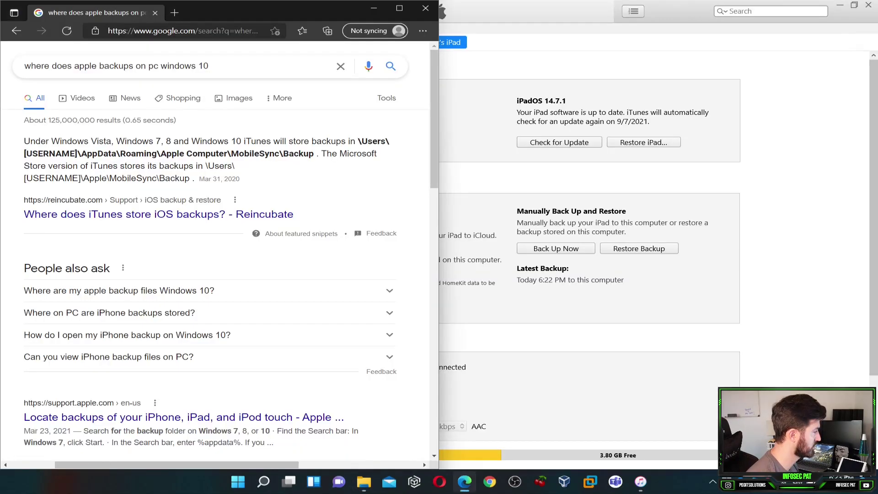
left_click(373, 8)
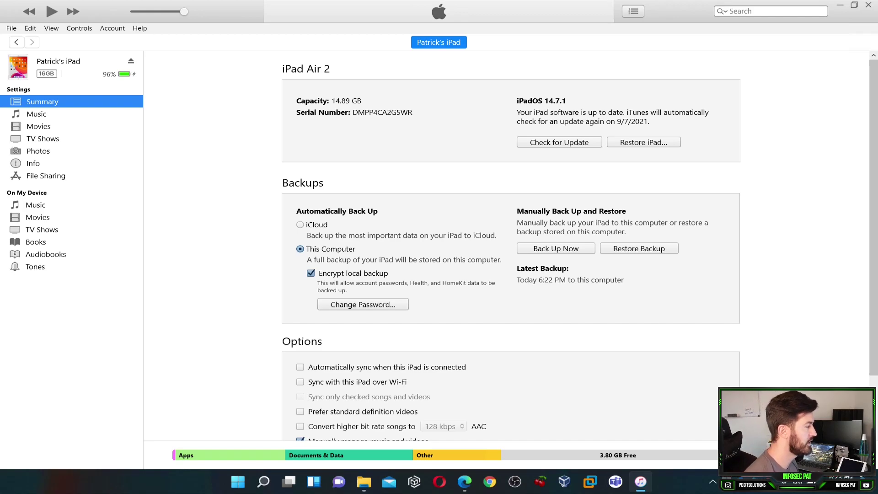
left_click(840, 5)
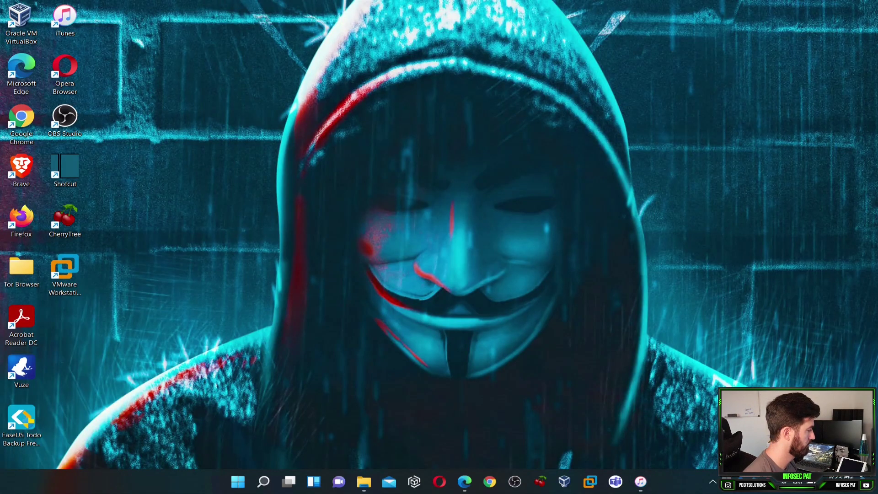
left_click(364, 481)
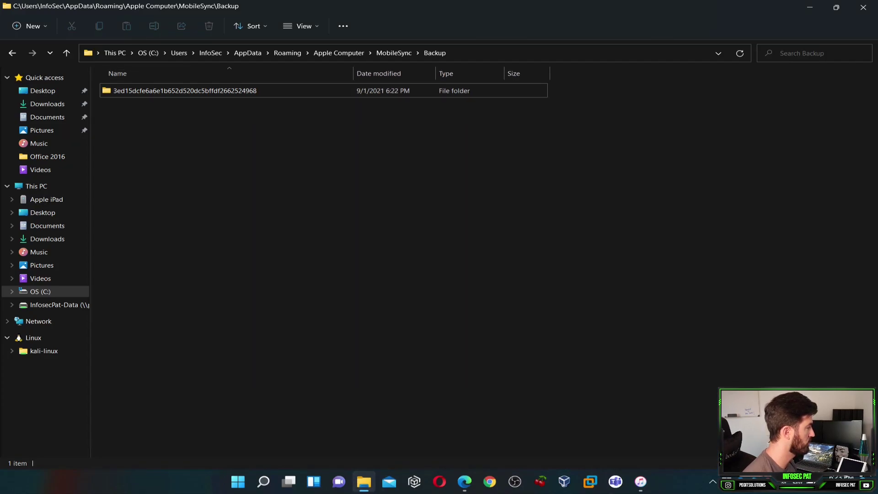
Step: Open the iPad's backup folder to examine its subfolders and full path, and close the File Explorer window
double_click(174, 90)
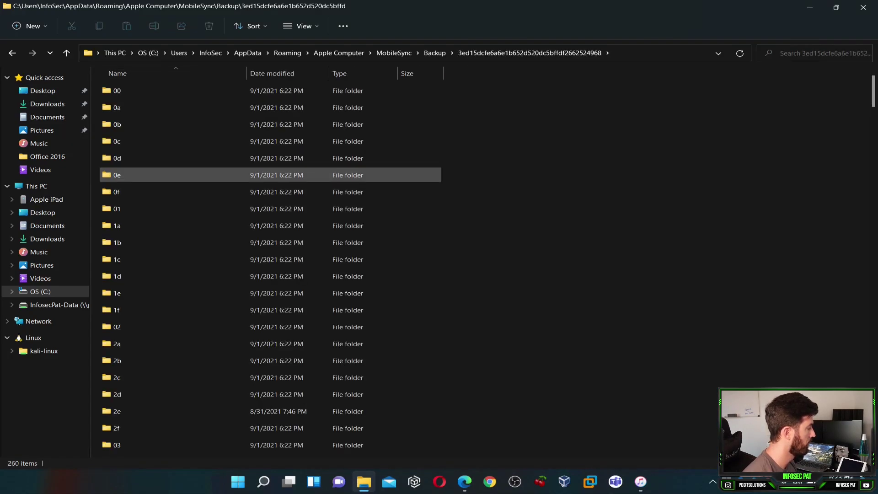
scroll(196, 194, "down", 13)
scroll(196, 210, "down", 20)
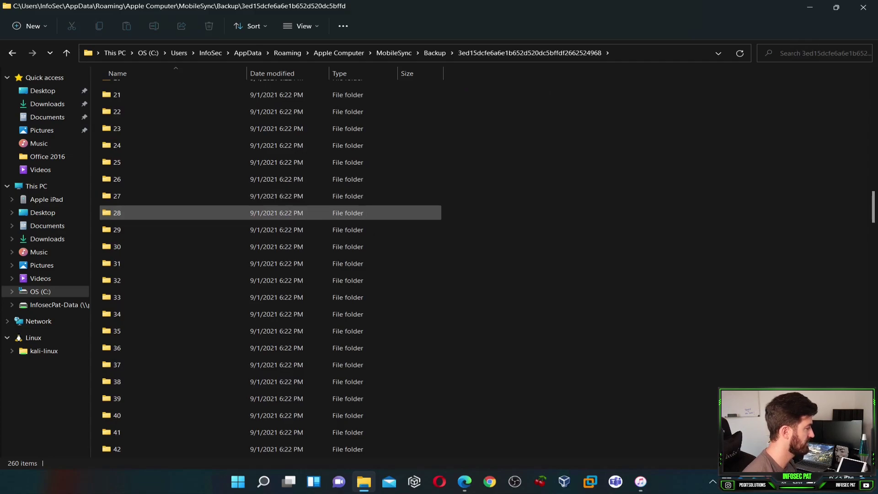
scroll(197, 210, "up", 11)
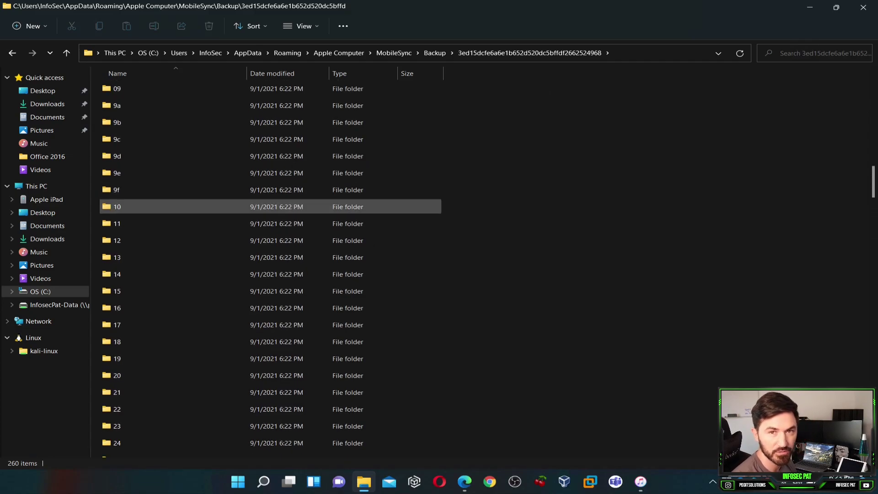
scroll(197, 208, "up", 3)
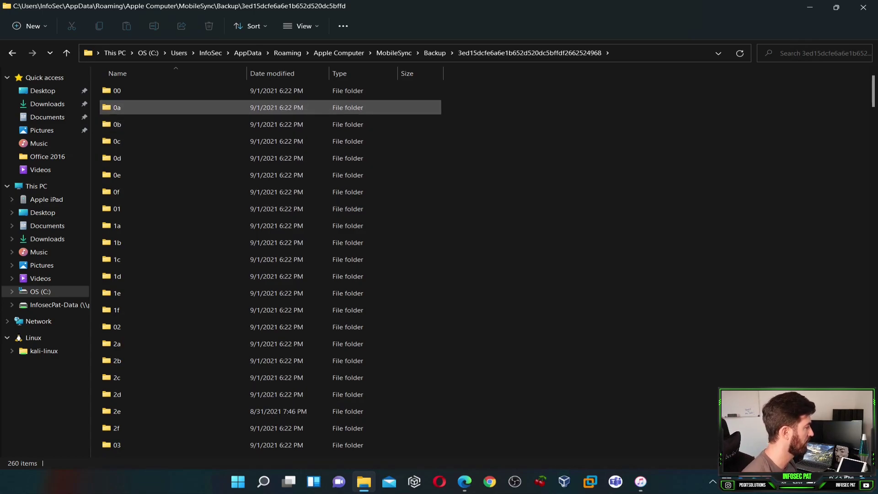
key("alt+d")
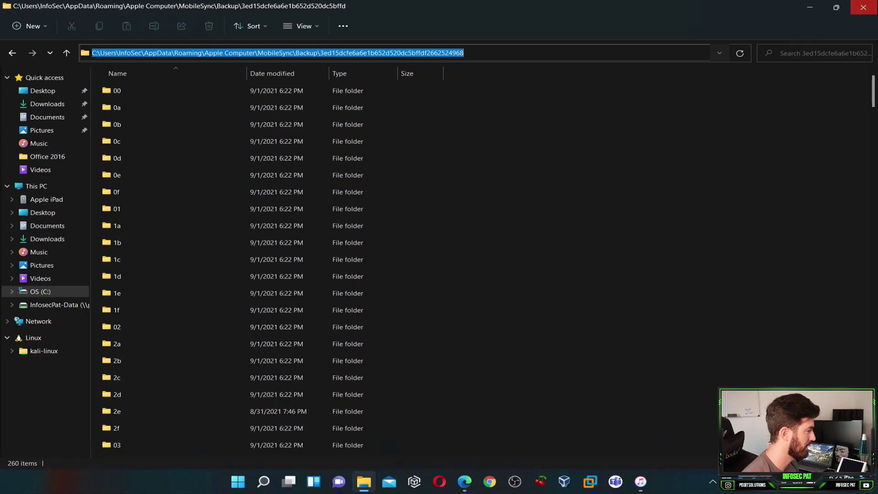
left_click(863, 7)
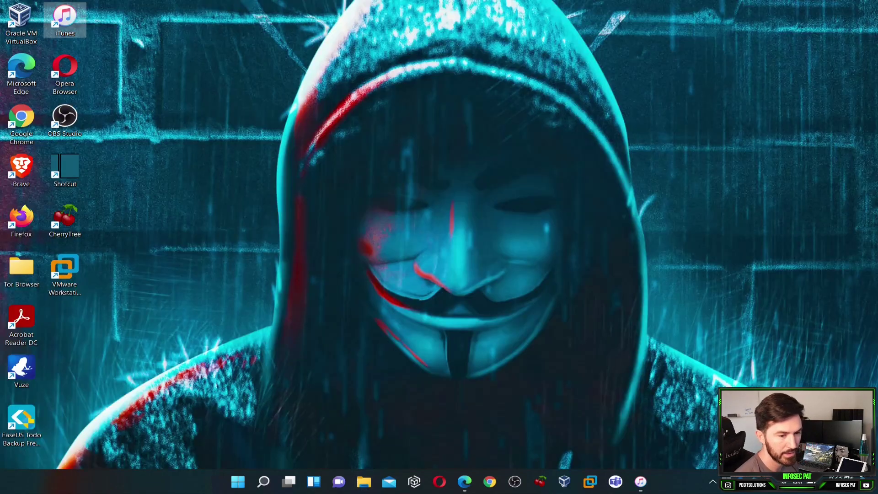